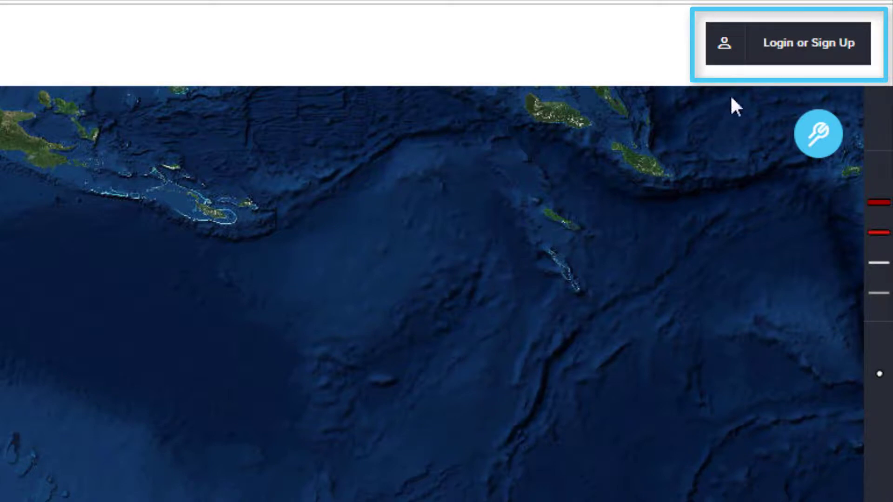
Step: Sign in to Queensland Globe and open the user menu showing Account and Sign Out
click(771, 52)
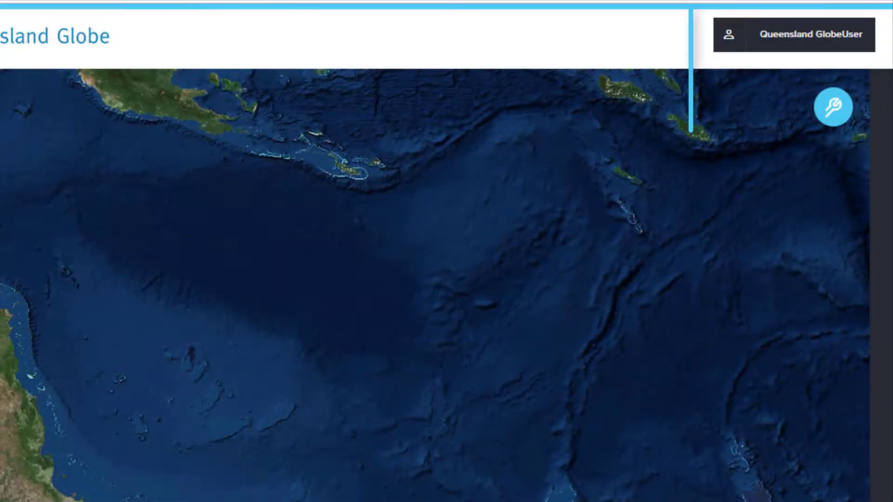
click(789, 48)
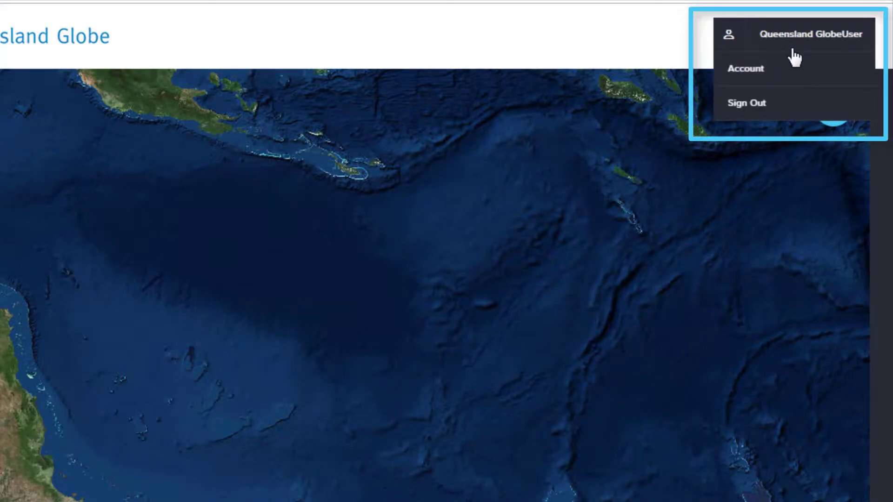
Step: Open the Account Details dialog, review it, and close it
click(771, 75)
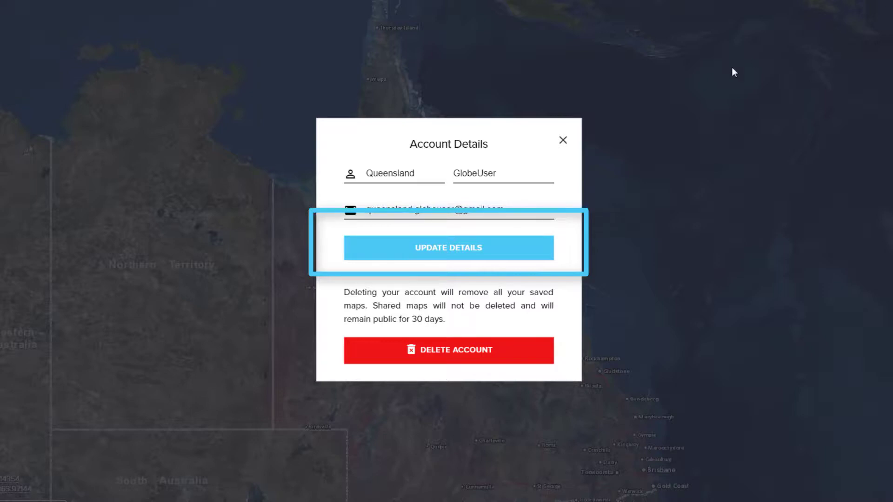
click(563, 141)
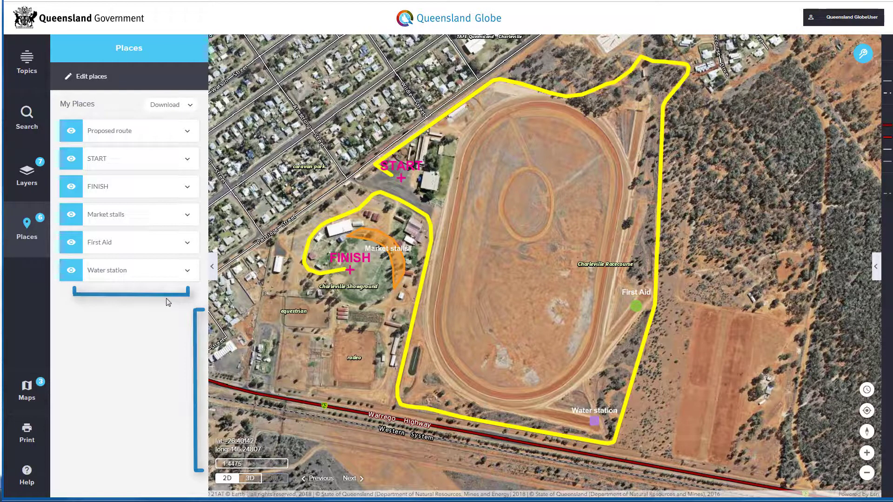
Step: Save the racecourse map as 'Fun run location' with Include Places data ticked
click(46, 395)
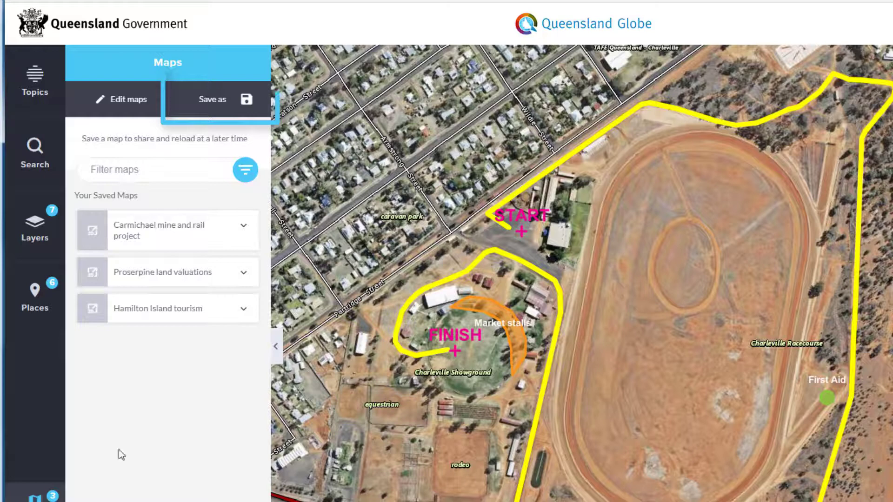
click(218, 107)
click(185, 149)
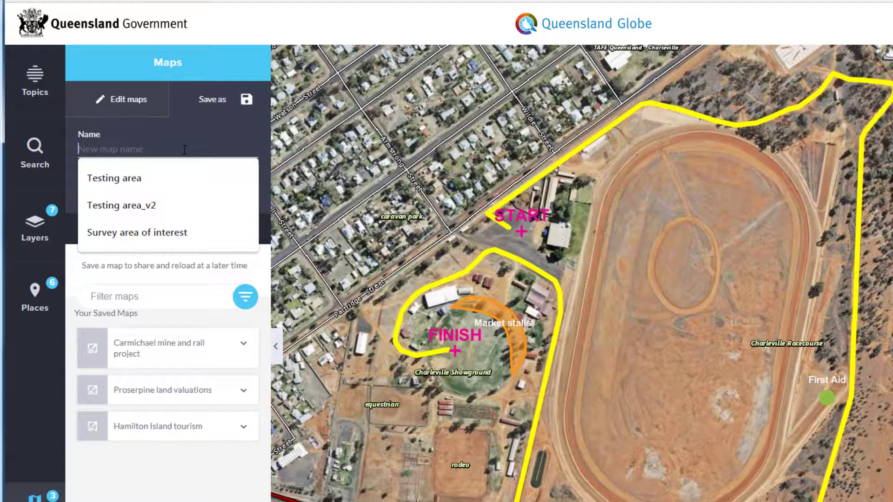
text(Fun run l)
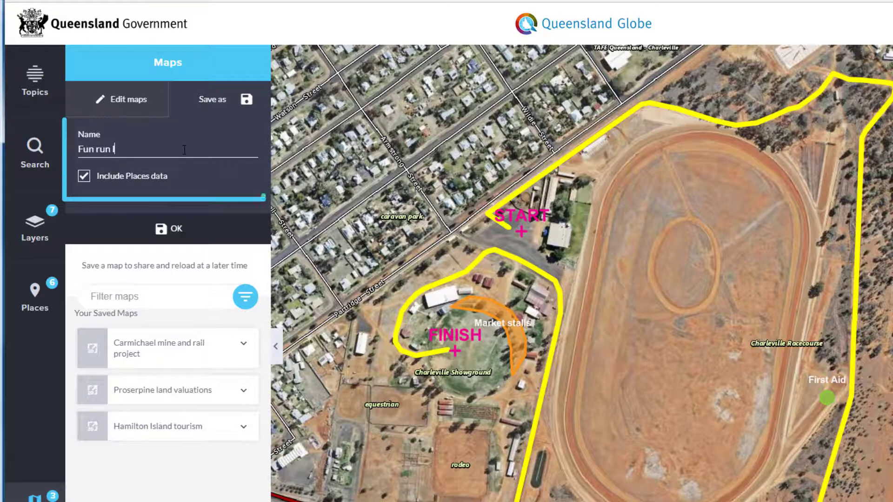
text(ocation)
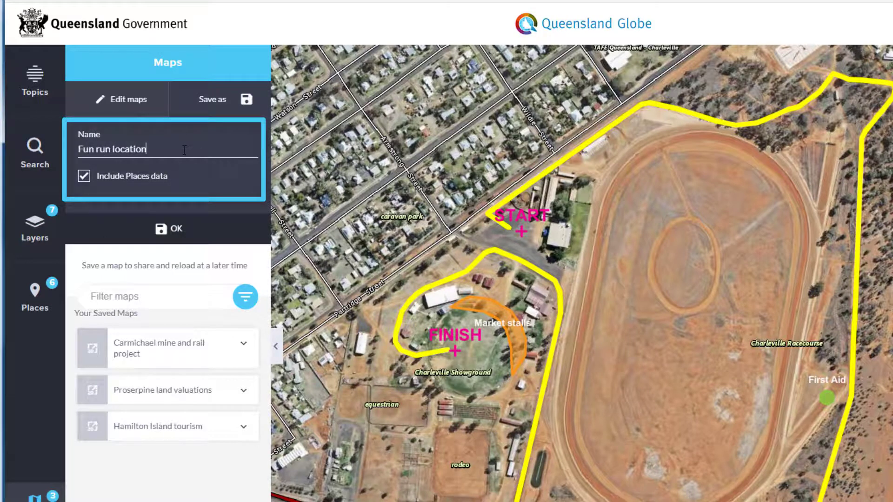
click(176, 229)
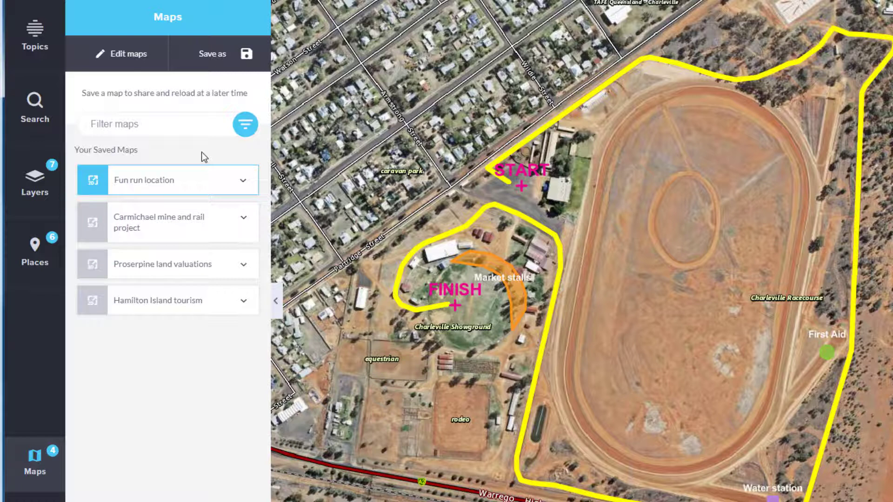
Step: Open the Carmichael mine and rail project map and save its edits over the existing map
click(95, 228)
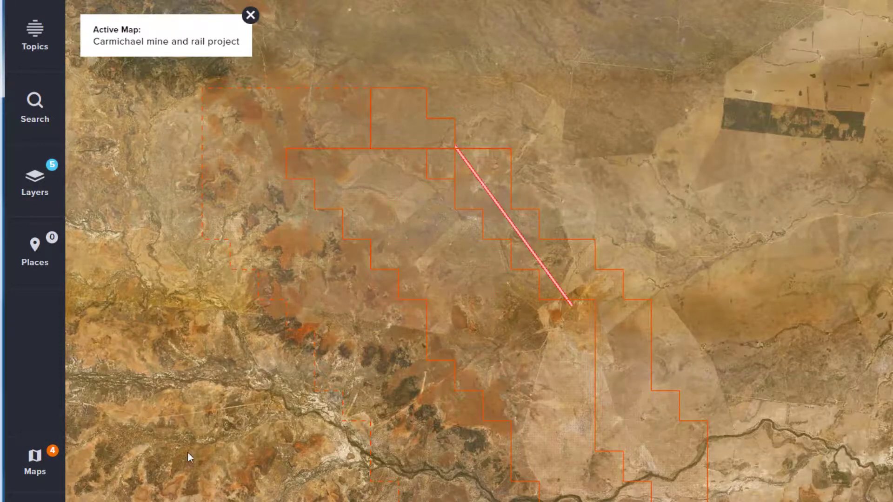
click(51, 479)
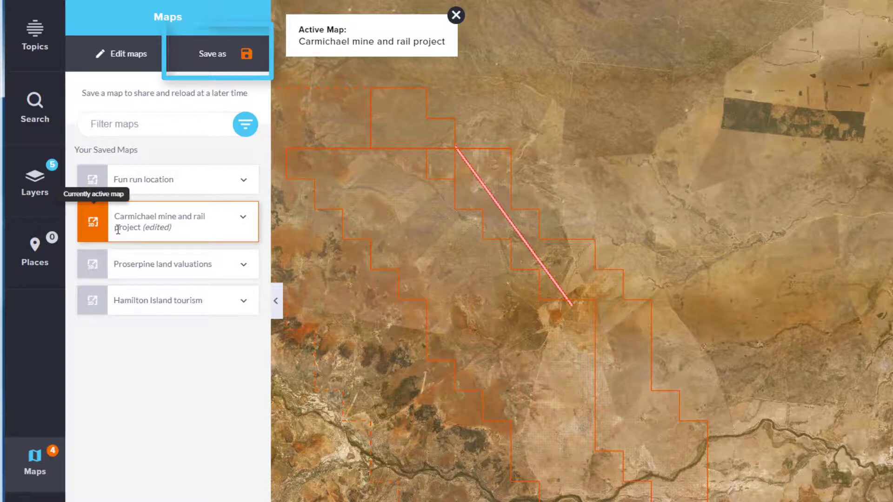
click(228, 57)
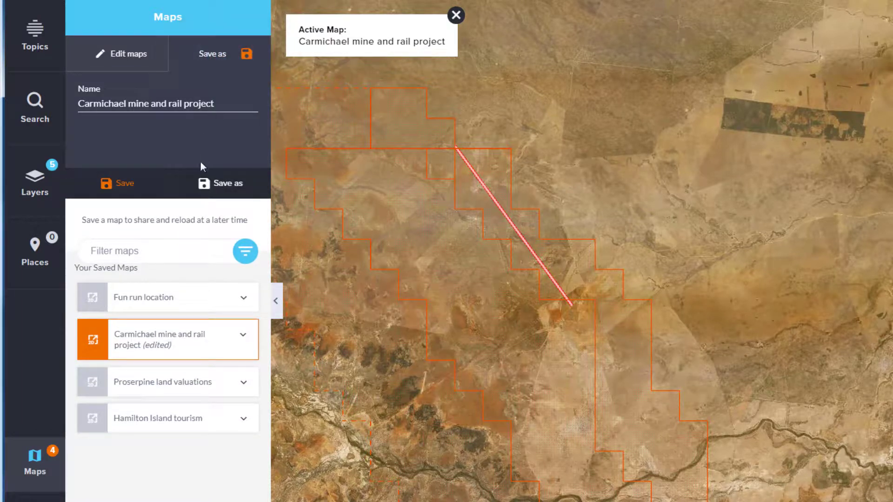
click(133, 186)
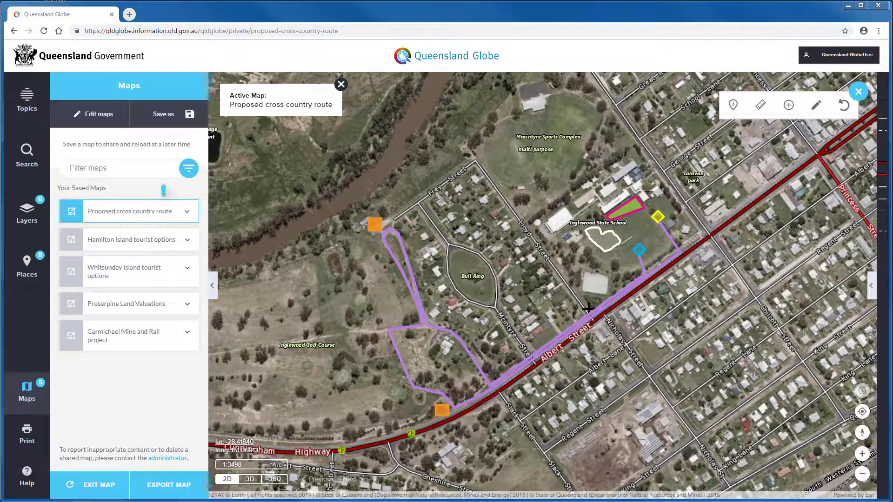
Step: Share the Proposed cross country route map publicly with Include Places data ticked
click(187, 212)
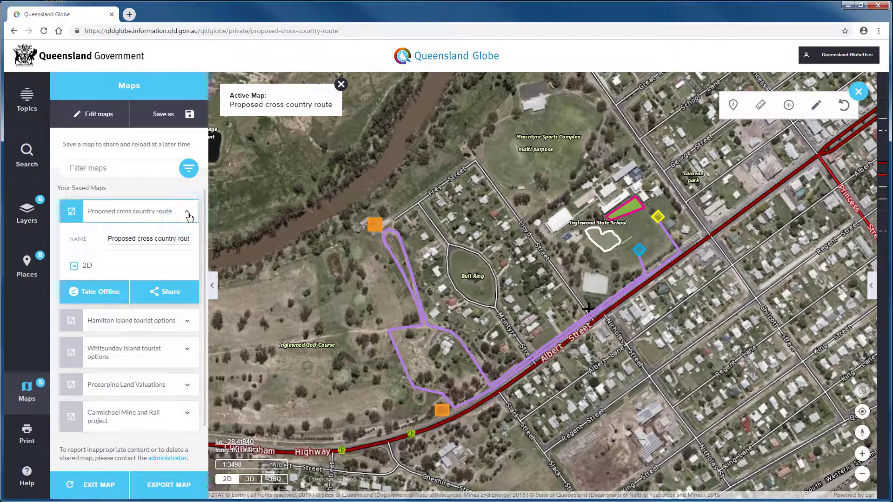
click(193, 298)
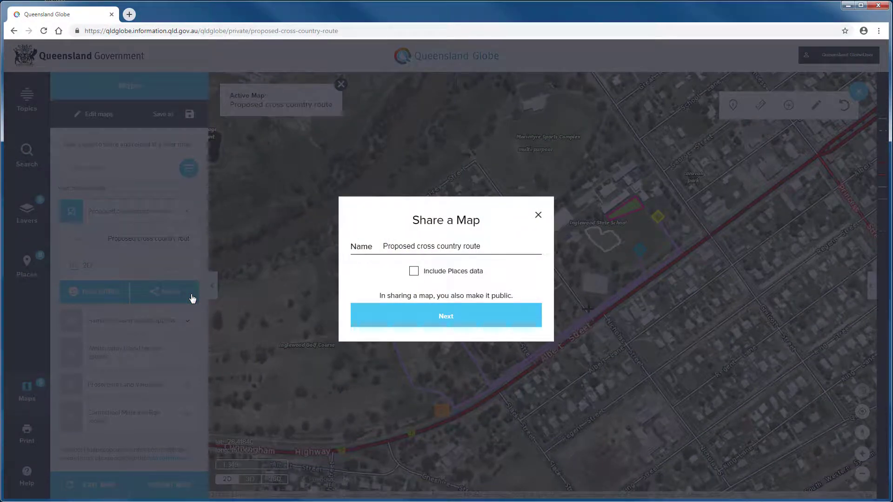
click(414, 271)
click(416, 321)
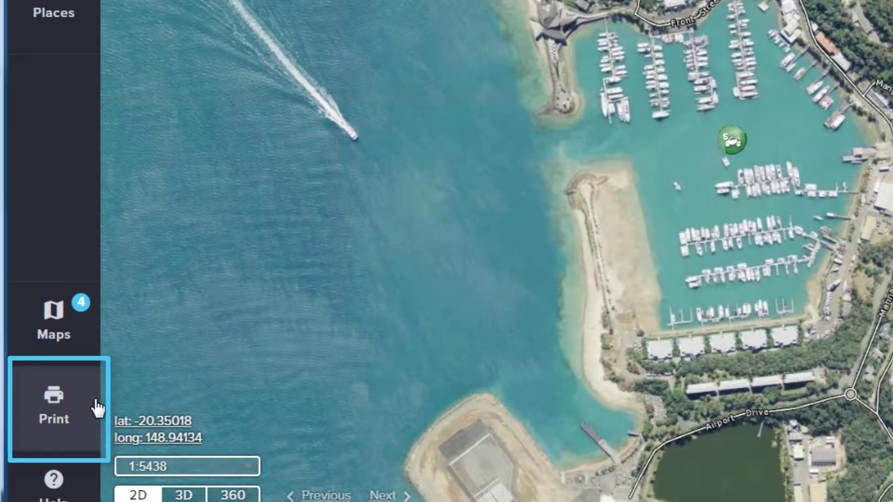
Step: Open a print preview of the Hamilton Island map and switch it to landscape
click(75, 424)
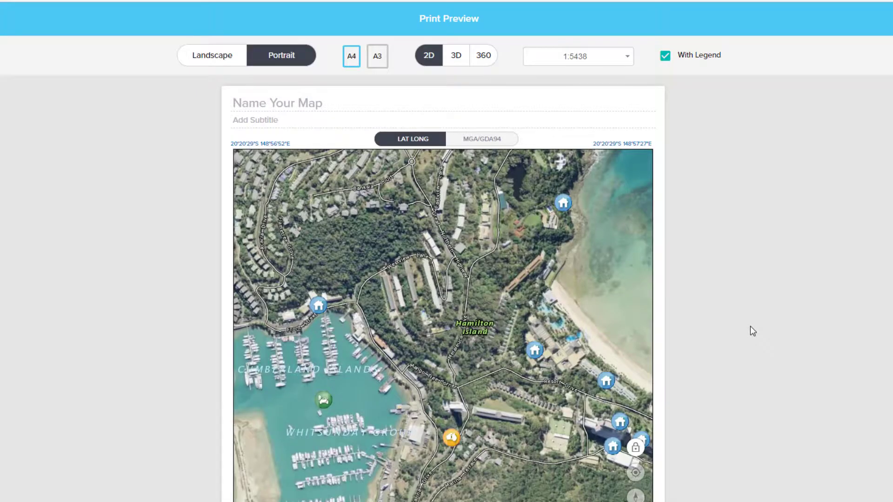
click(230, 62)
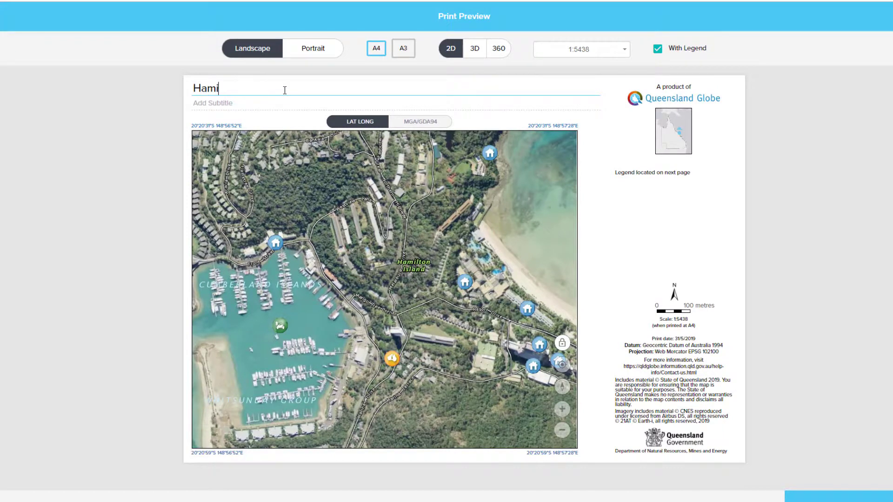
Step: Complete the title 'Hamilton Island' and enter the subtitle 'Accommodation options'
text(Island)
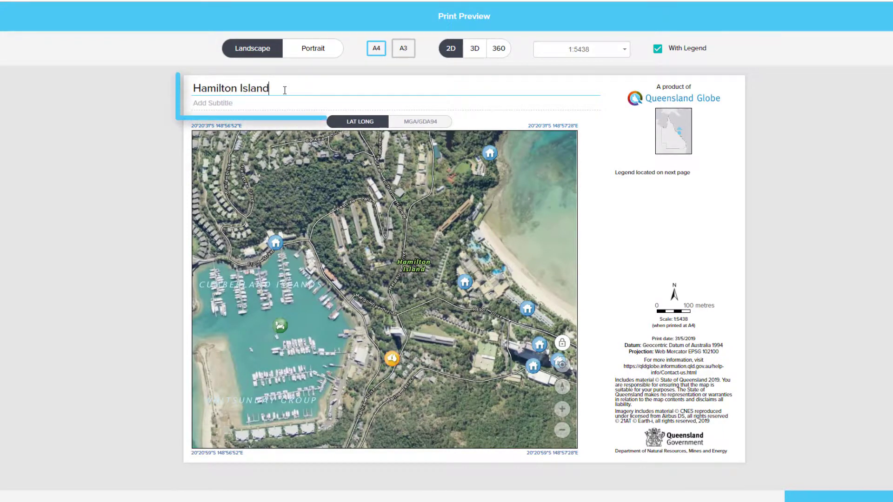
click(199, 104)
text(Abc)
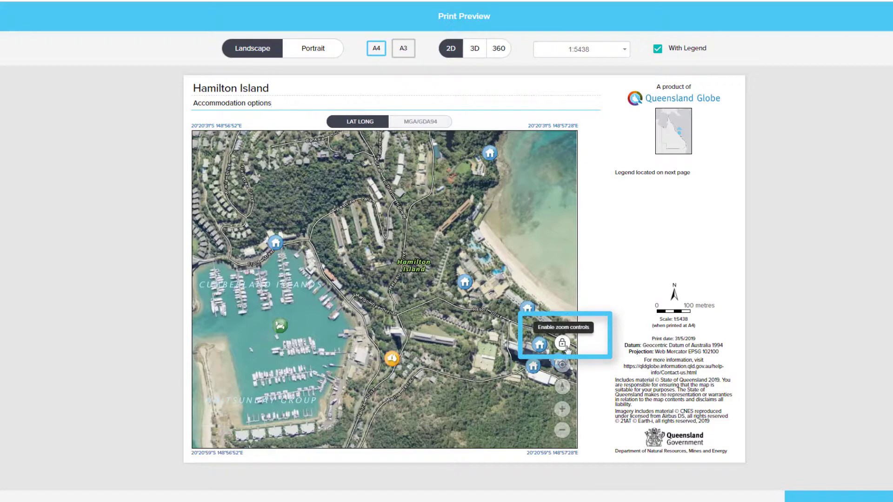
Step: Unlock the printed map, then pan and zoom in to frame the resort at 1:2719
click(563, 345)
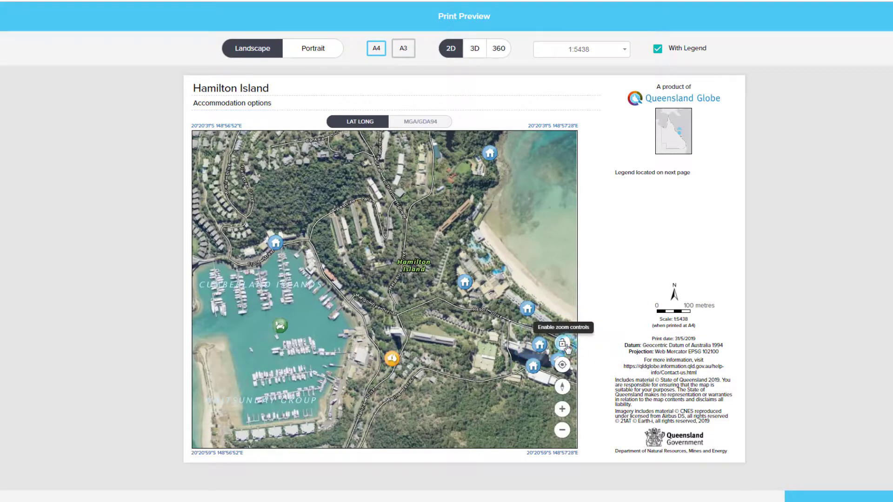
drag(528, 290, 407, 255)
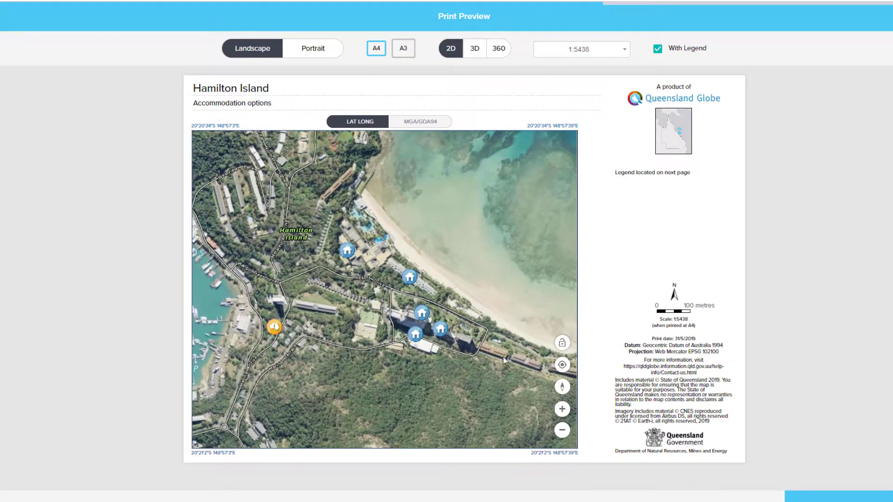
click(562, 411)
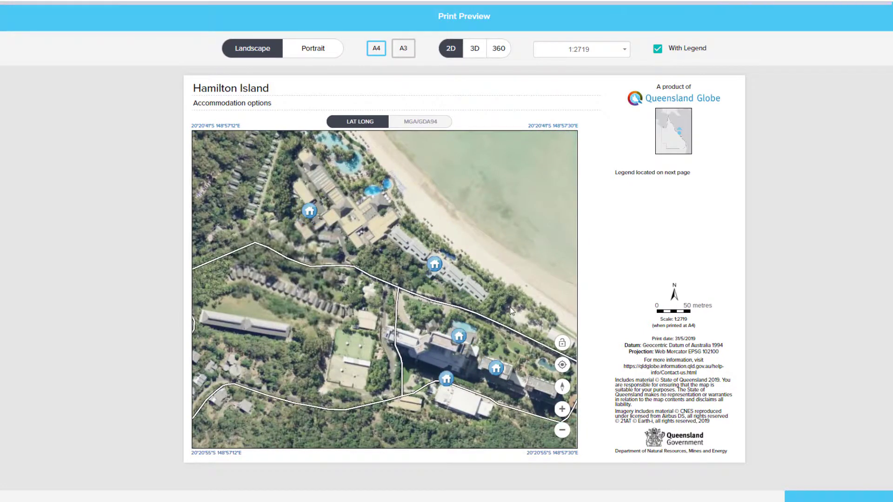
drag(510, 306, 468, 281)
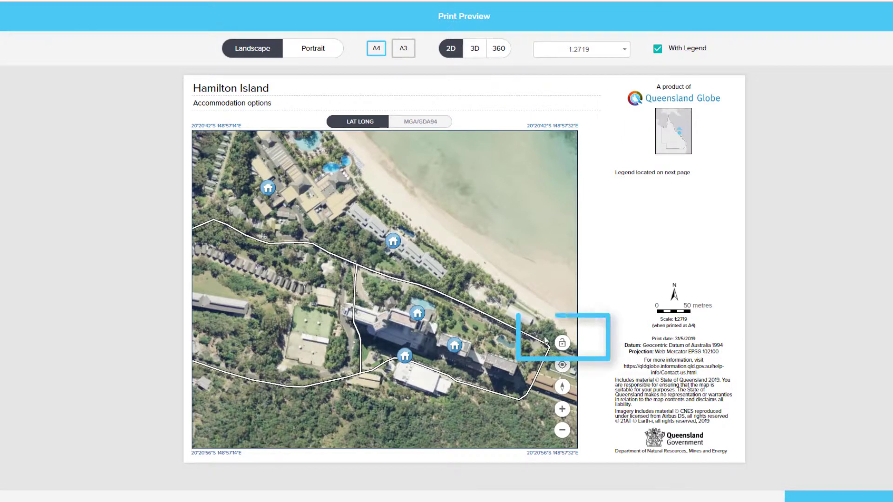
click(562, 344)
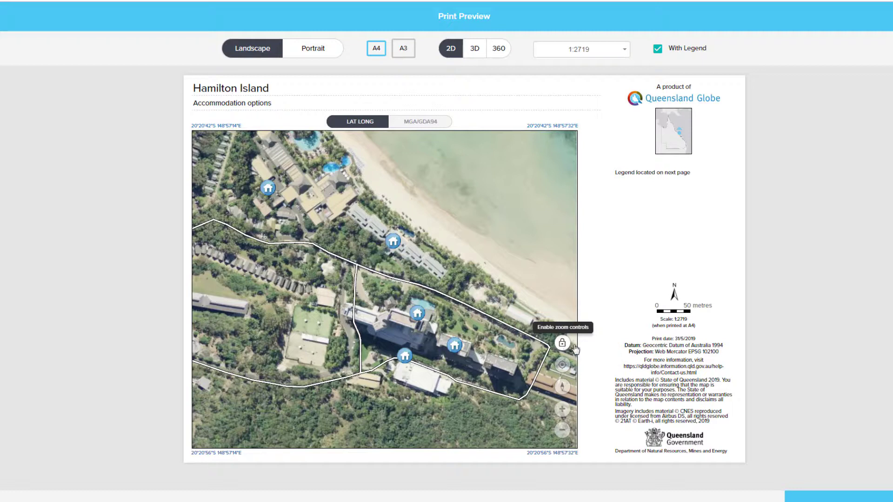
click(660, 51)
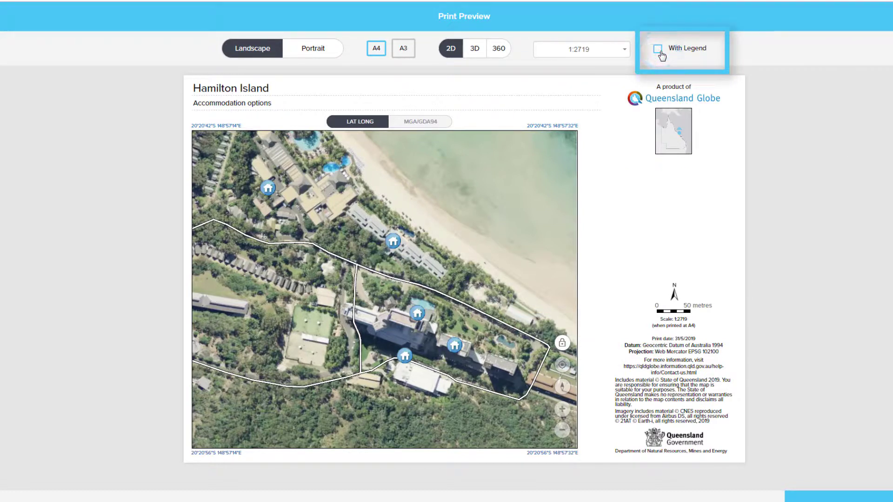
click(659, 51)
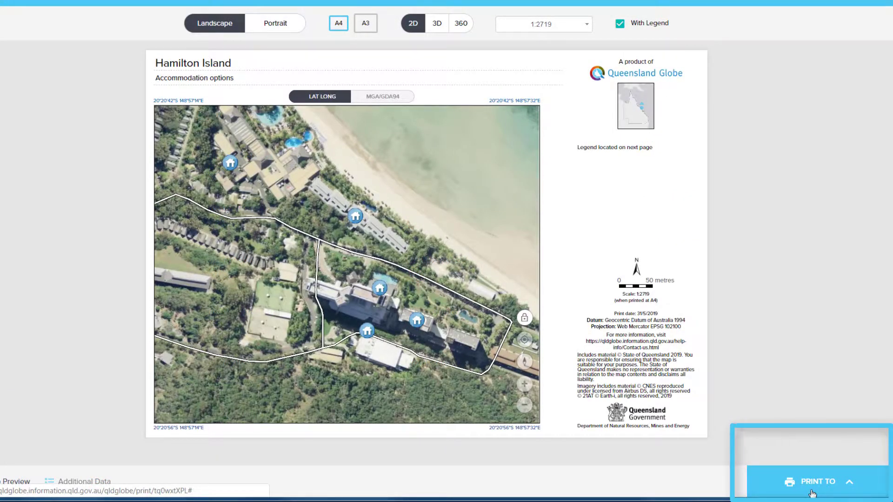
Step: Show the PDF and PNG export choices for the landscape print preview
click(812, 493)
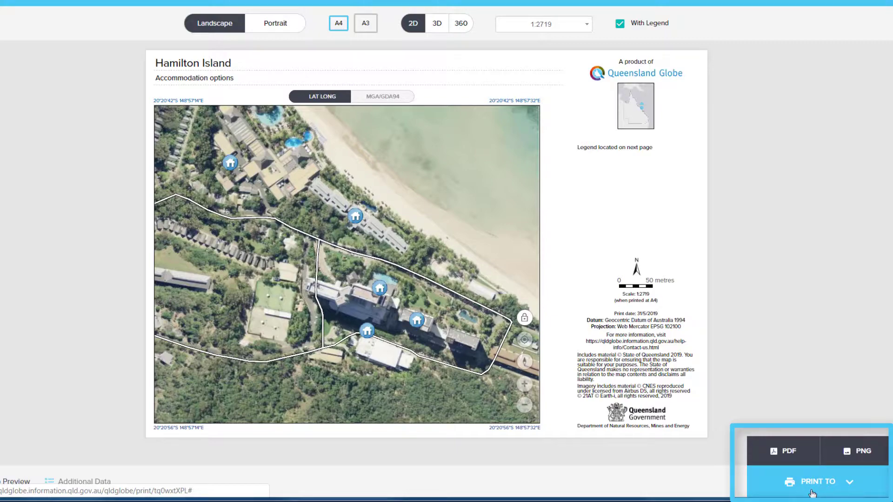